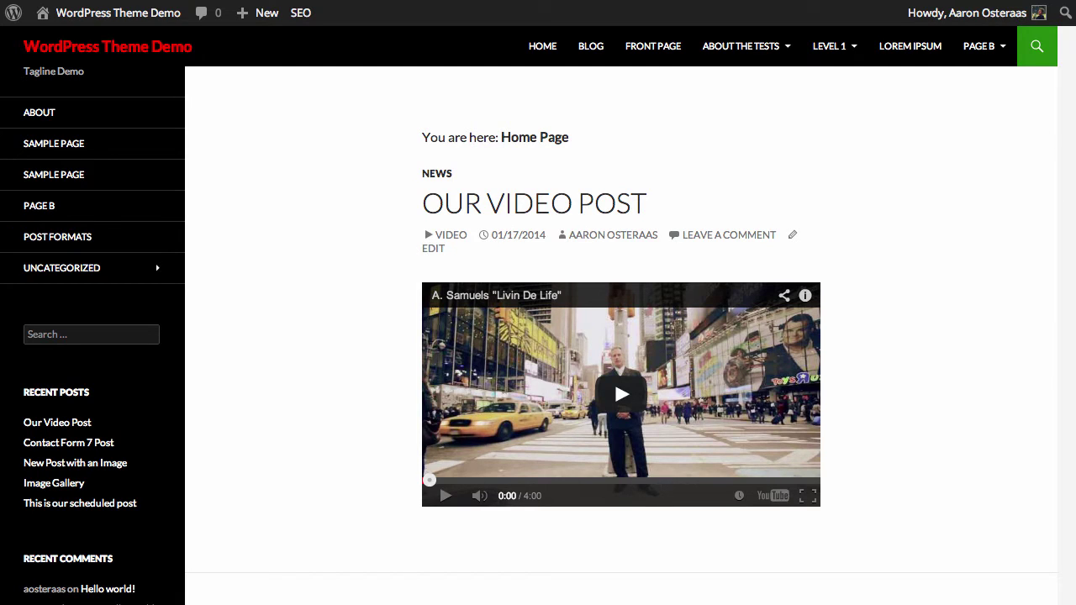
# Step: From the admin dashboard, search the Add New Plugins page for 'mail poet'
pyautogui.click(143, 20)
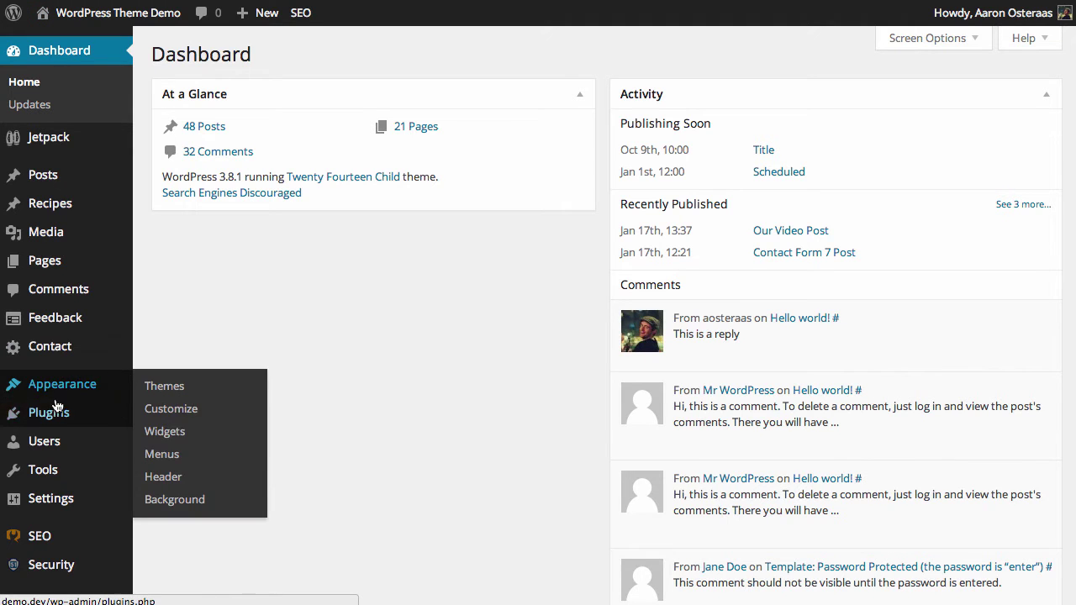
pyautogui.moveTo(148, 410)
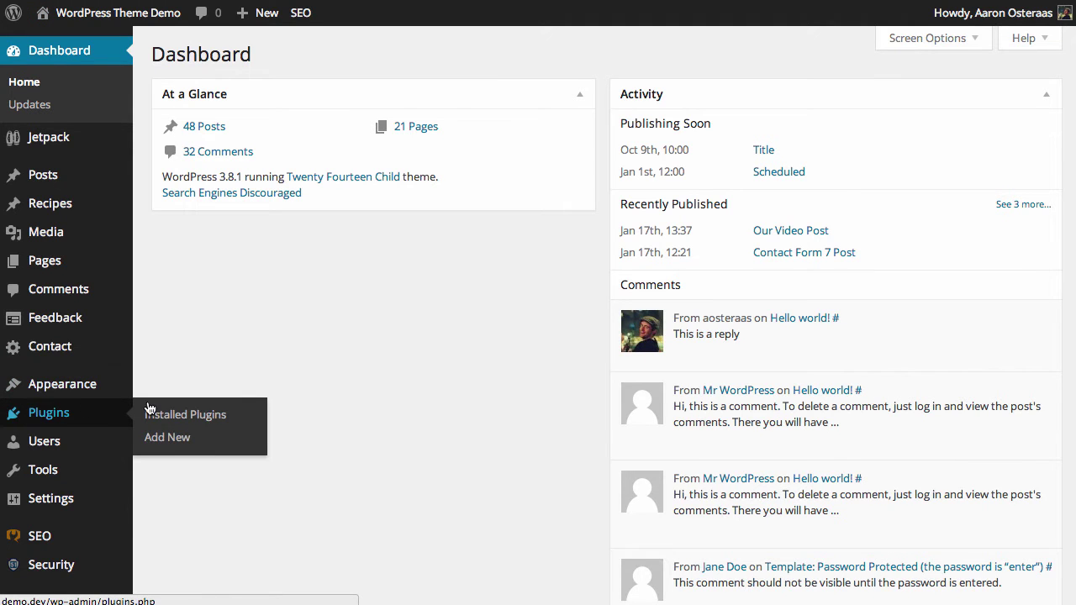
pyautogui.click(149, 438)
pyautogui.click(218, 197)
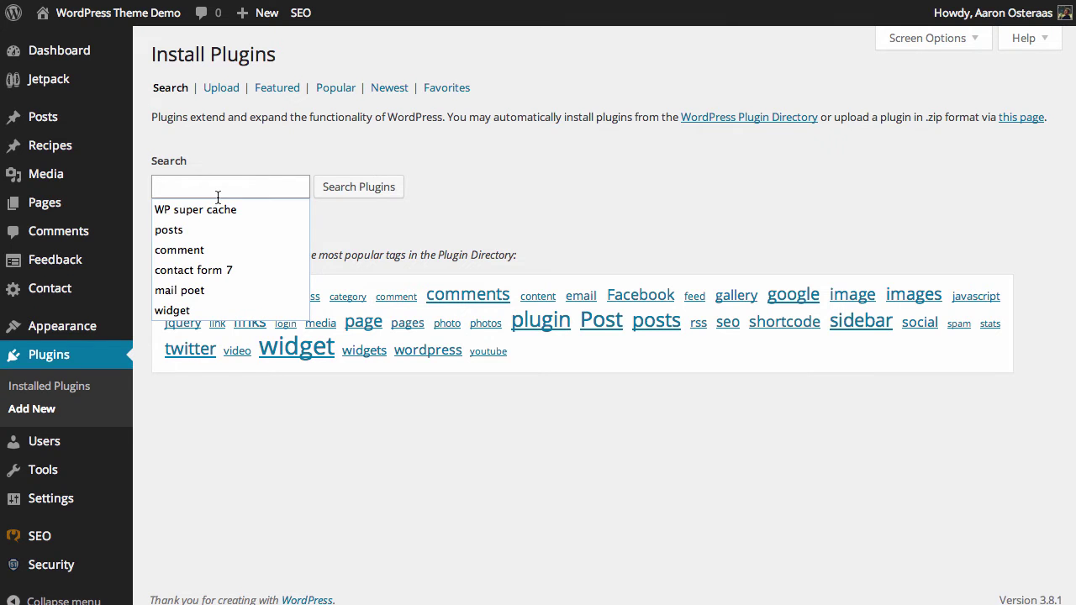
pyautogui.write('mail poet')
pyautogui.press('Return')
# Step: Install the MailPoet Newsletters (formerly Wysija) plugin and confirm the installation
pyautogui.scroll(-8, 275, 434)
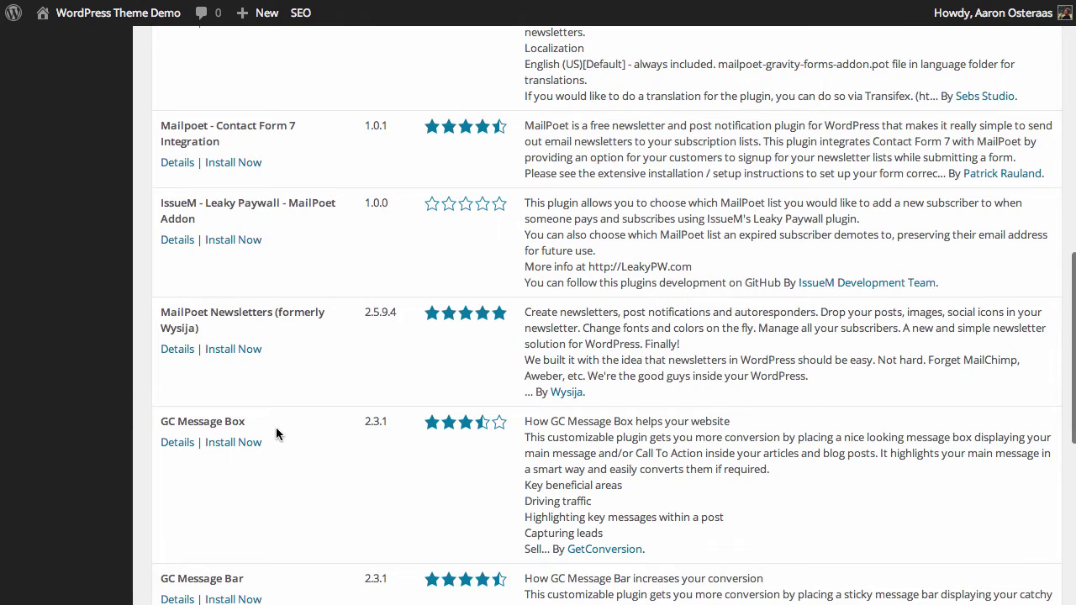
pyautogui.click(229, 349)
pyautogui.click(1055, 310)
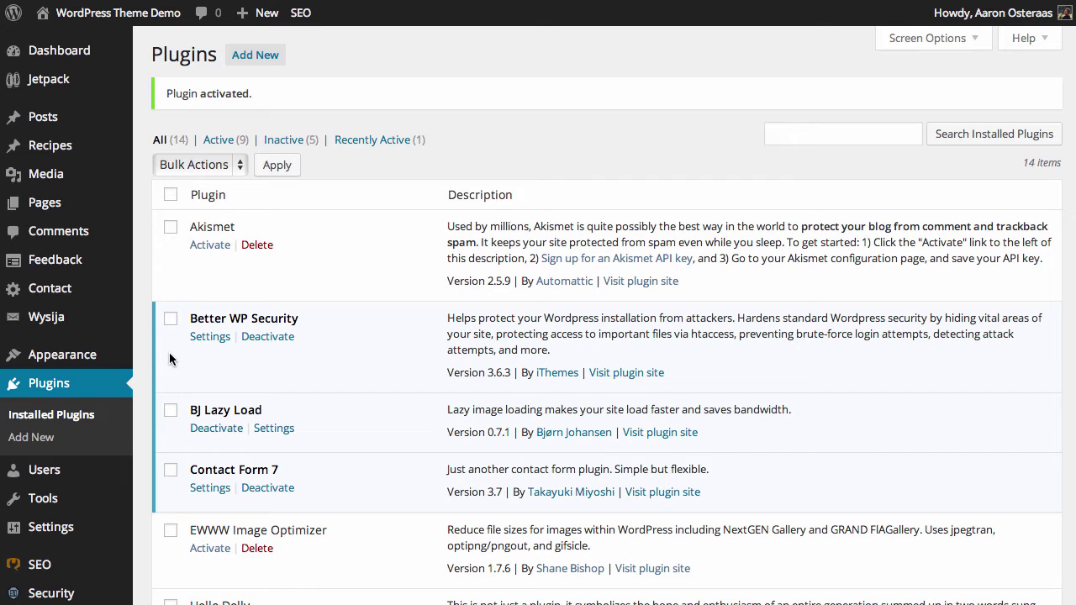
# Step: Open the Wysija newsletter section in the admin sidebar and go to its Settings page
pyautogui.moveTo(59, 319)
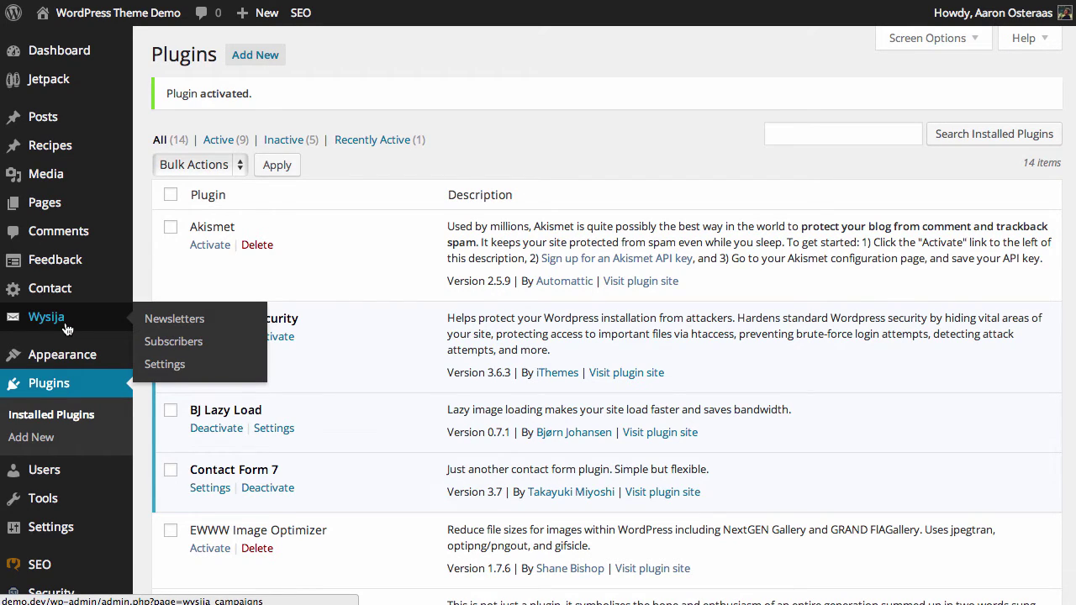
pyautogui.click(66, 326)
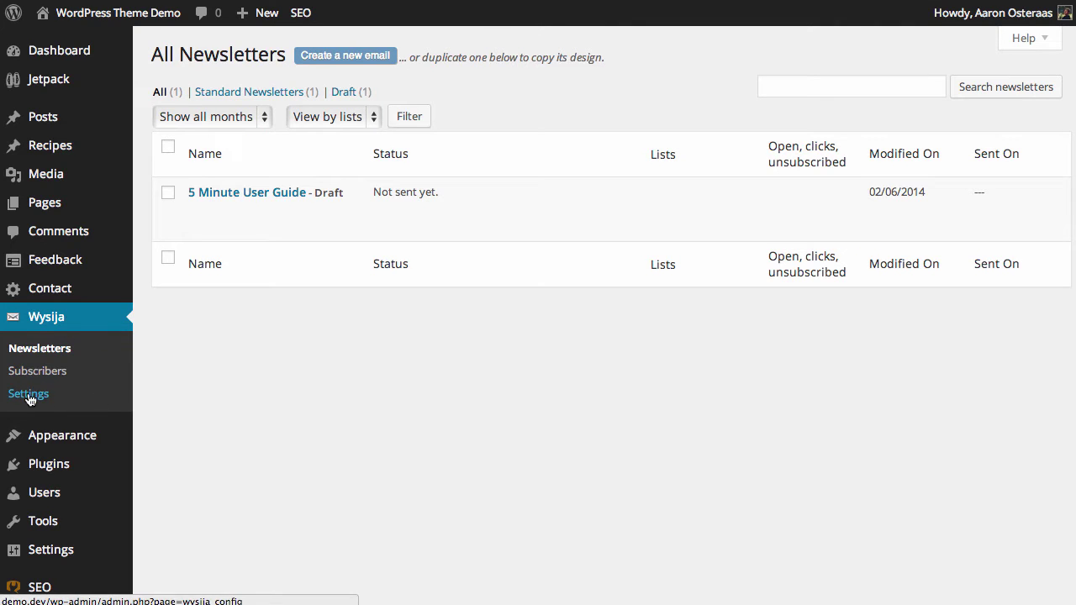
pyautogui.click(28, 394)
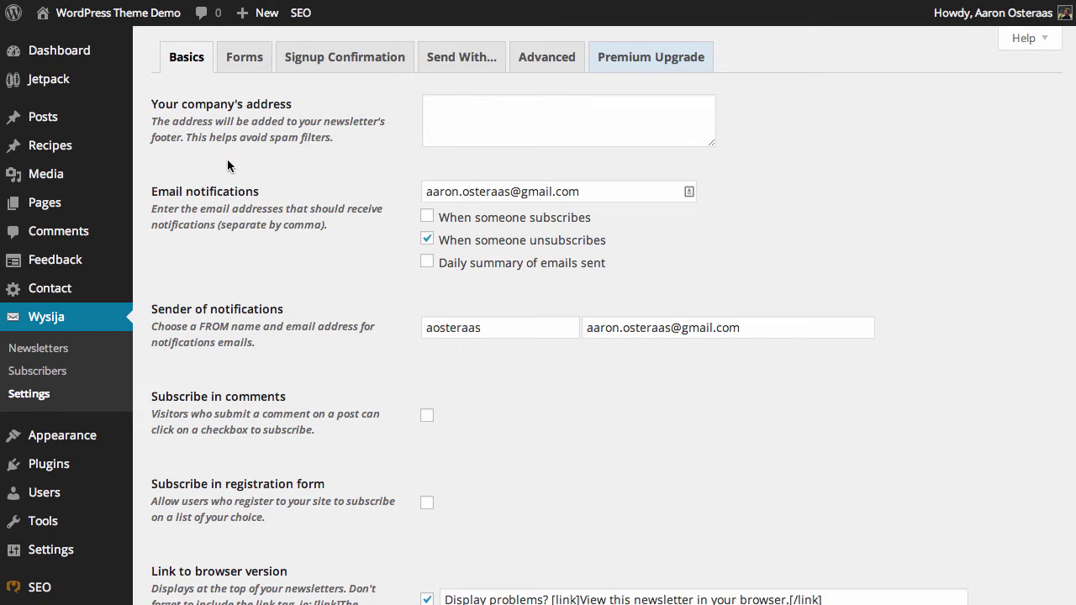
# Step: Enter '123 Example St' as the company address and enable the subscriber and daily-summary email notifications
pyautogui.click(634, 129)
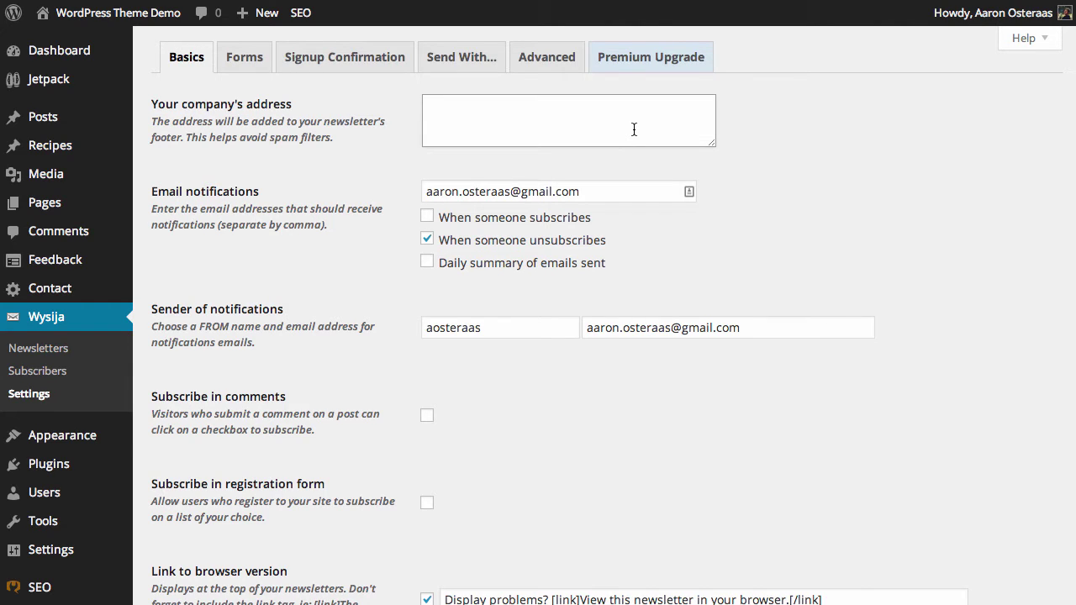
pyautogui.write('123 Example St')
pyautogui.press('Return')
pyautogui.click(427, 262)
pyautogui.click(427, 217)
pyautogui.click(563, 192)
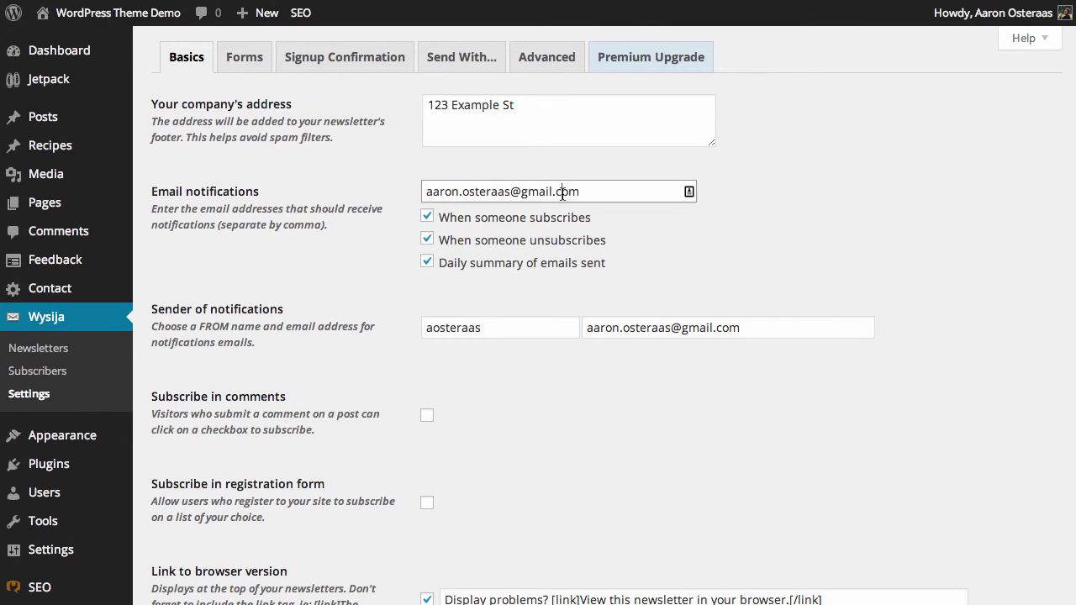
pyautogui.click(462, 351)
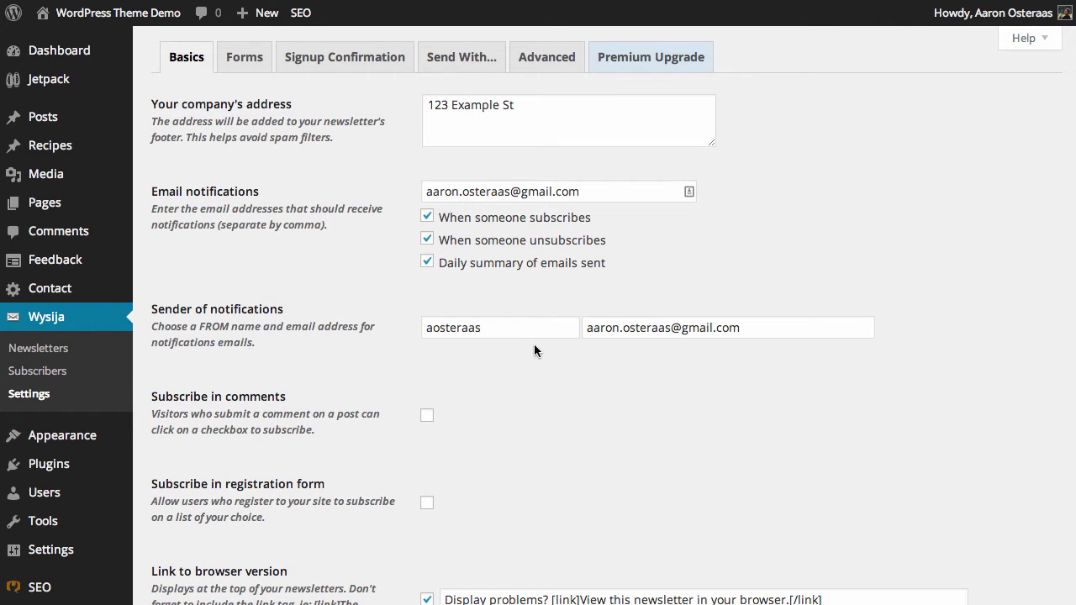
pyautogui.doubleClick(510, 330)
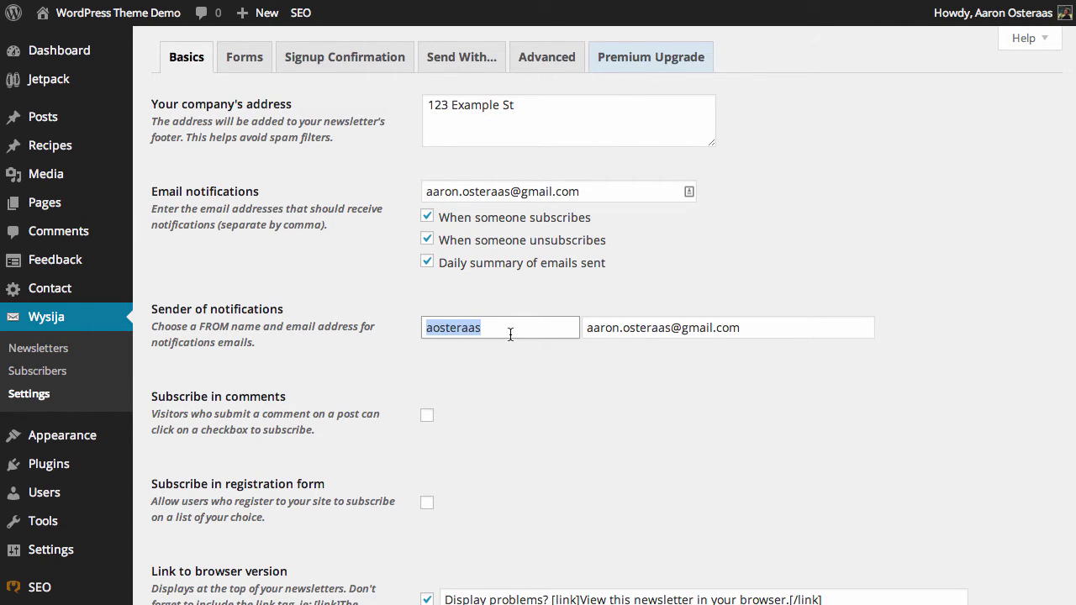
pyautogui.write('WPKB')
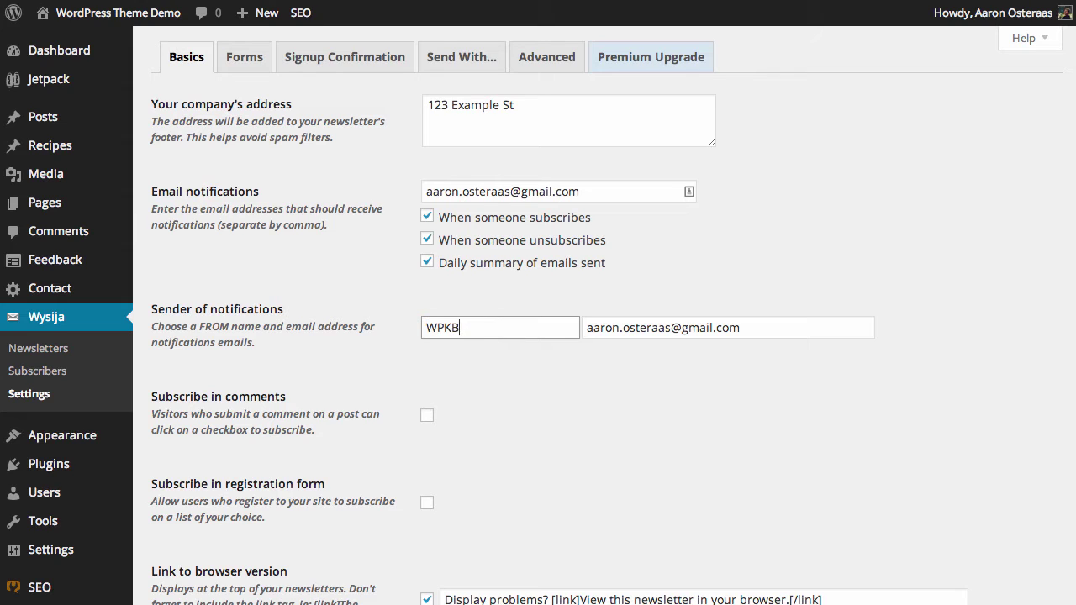
pyautogui.press('Tab')
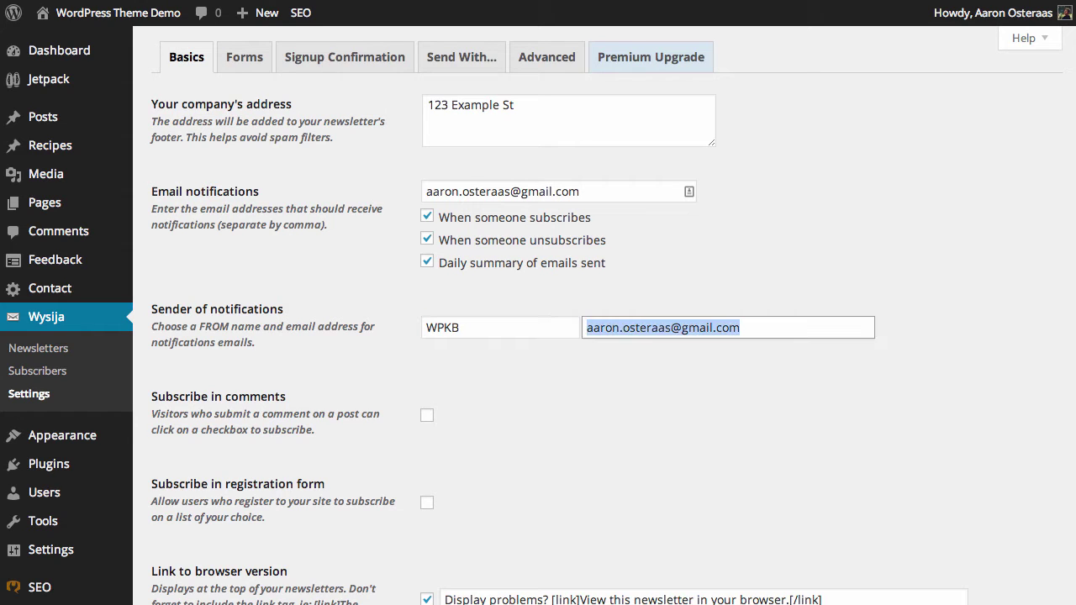
pyautogui.write('editor')
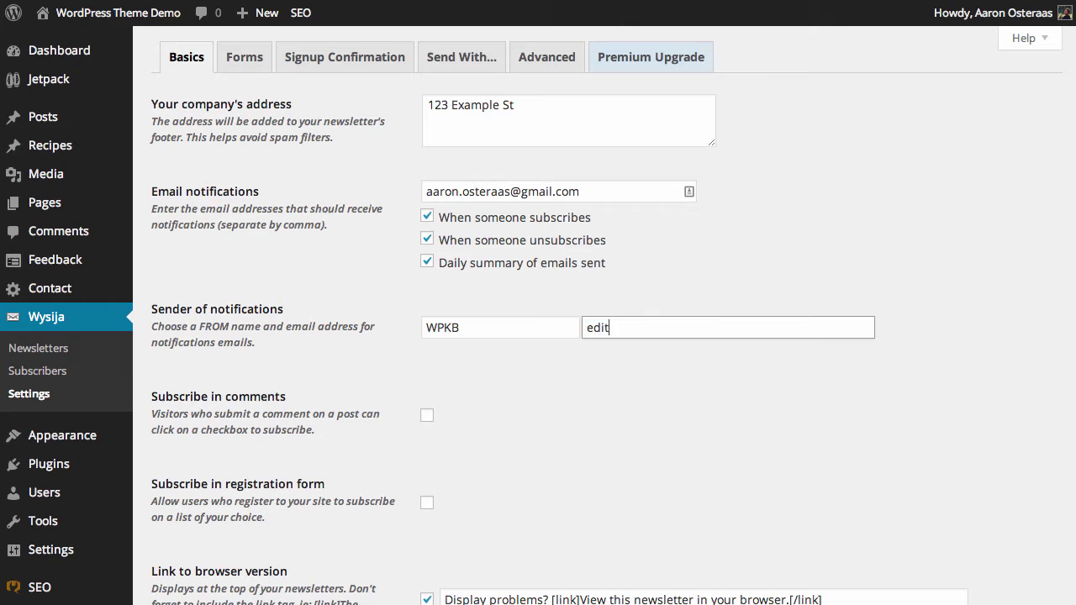
pyautogui.press('BackSpace')
pyautogui.press('BackSpace')
pyautogui.press('BackSpace')
pyautogui.press('BackSpace')
pyautogui.press('BackSpace')
pyautogui.press('BackSpace')
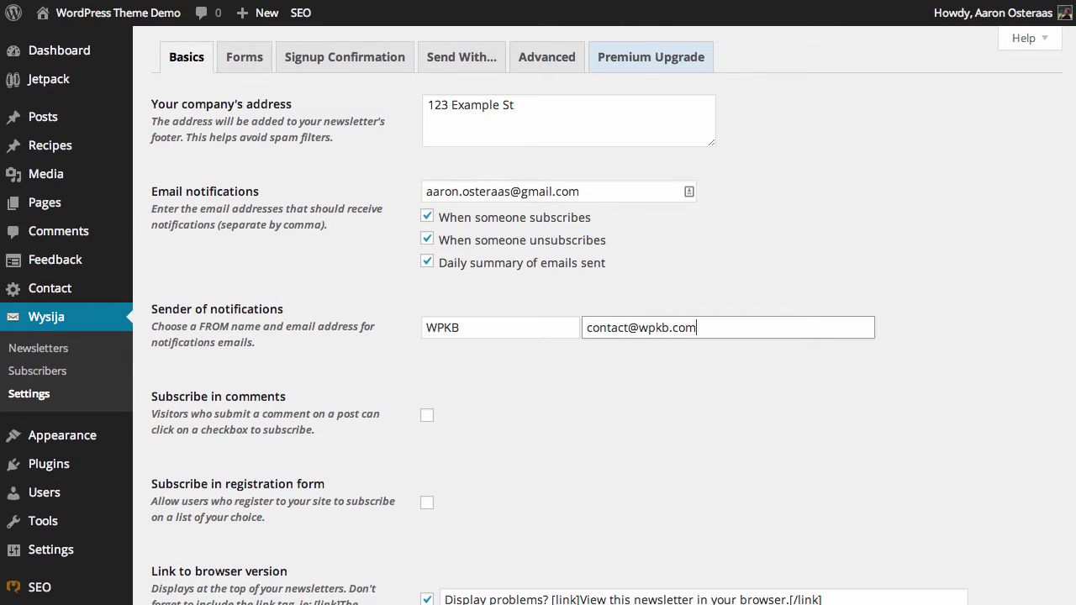
# Step: Enable subscription in comments and in the registration form, both adding people to My first list
pyautogui.scroll(-5, 545, 336)
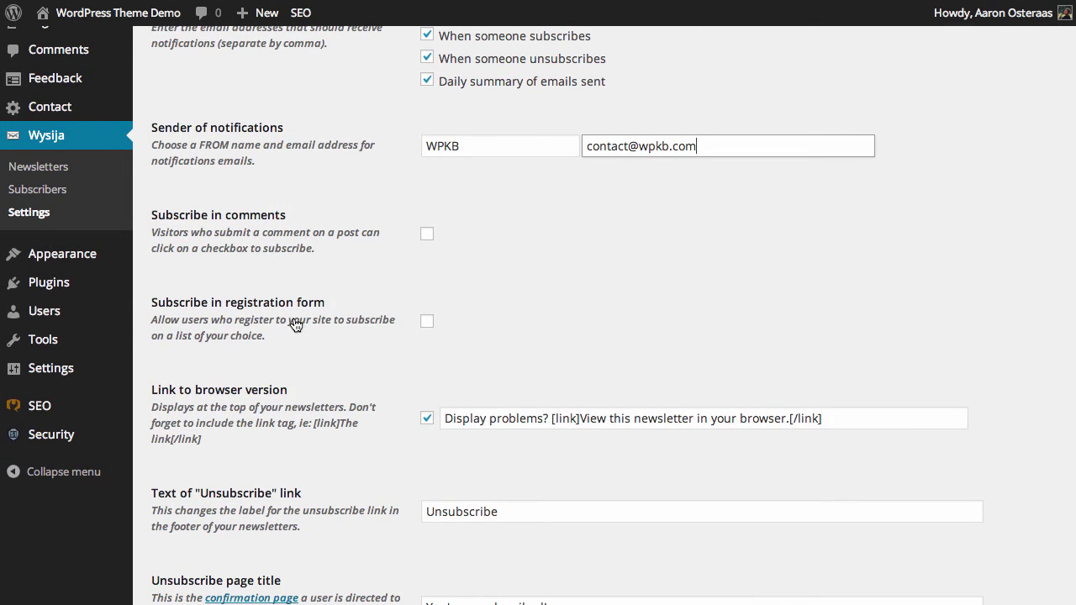
pyautogui.click(426, 235)
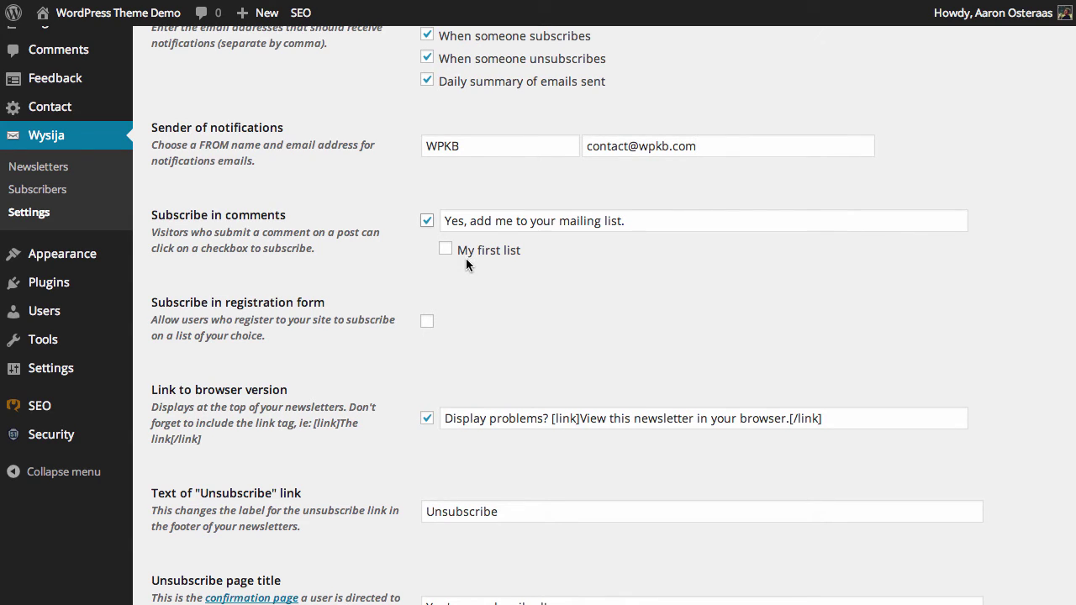
pyautogui.click(445, 250)
pyautogui.click(428, 324)
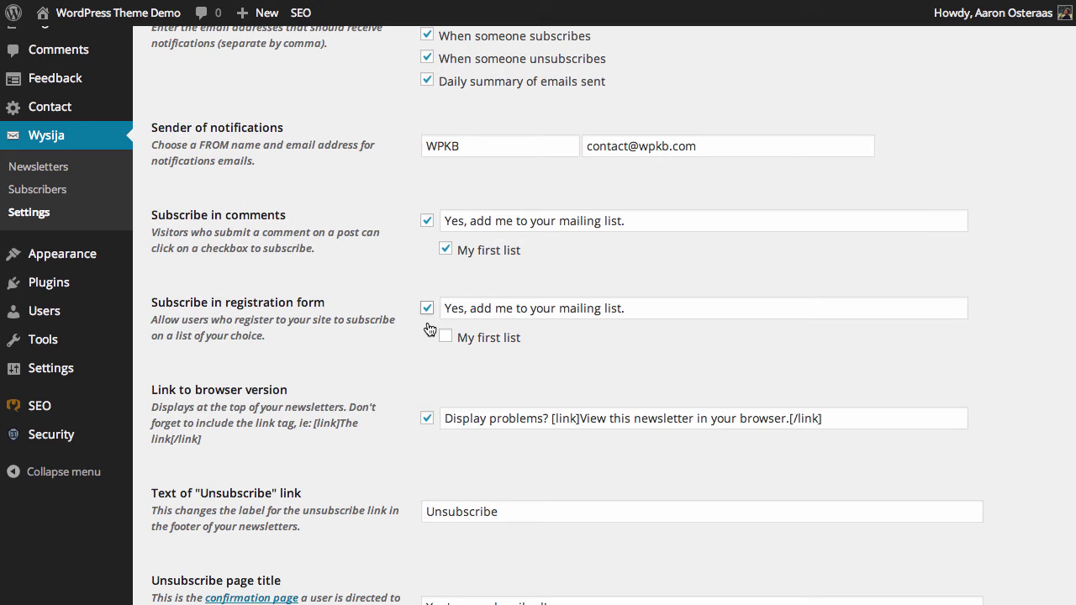
pyautogui.click(457, 338)
pyautogui.click(444, 337)
pyautogui.click(445, 249)
pyautogui.scroll(-3, 246, 431)
pyautogui.scroll(-1, 246, 431)
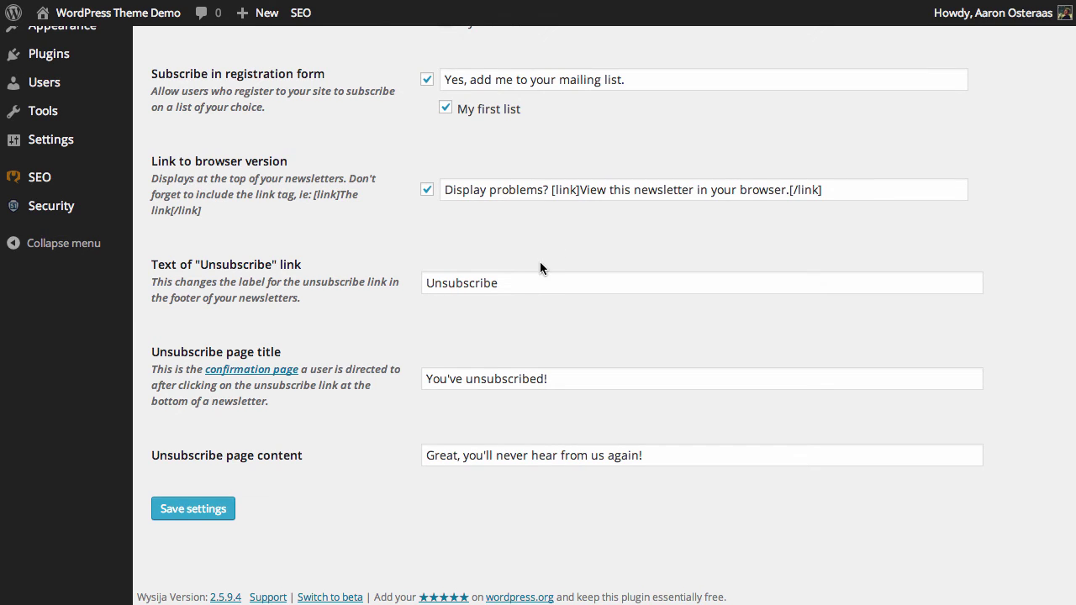
pyautogui.moveTo(521, 282); pyautogui.dragTo(401, 287)
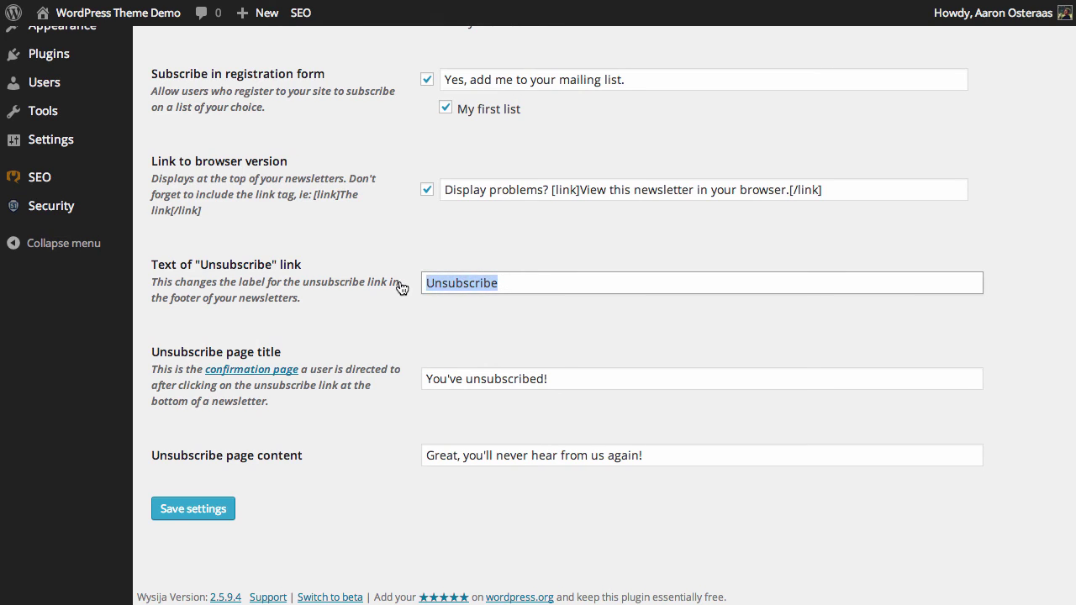
pyautogui.click(557, 321)
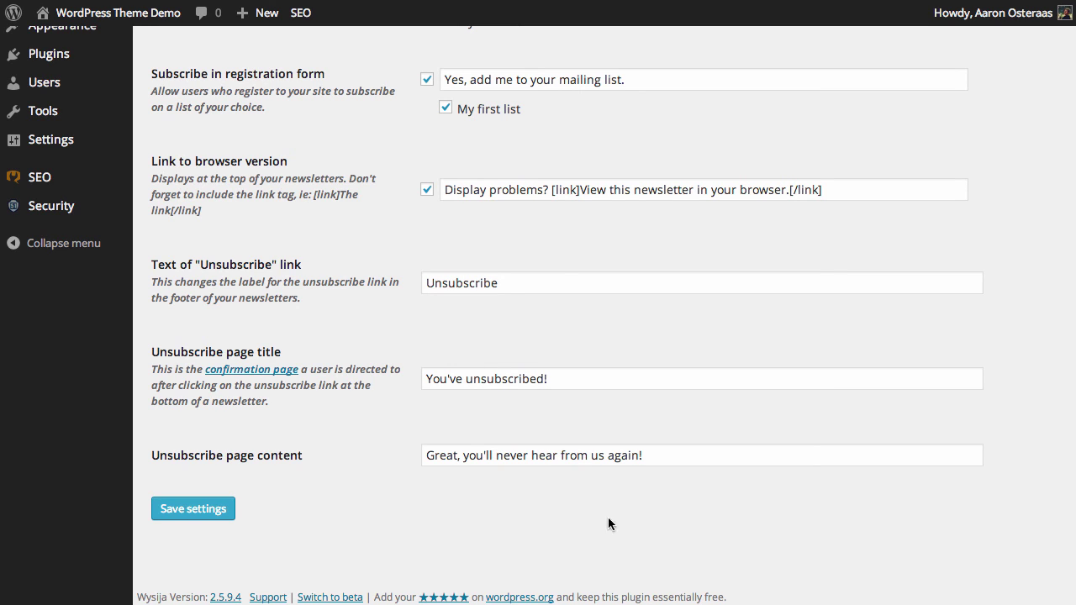
# Step: Save the Wysija Basics settings
pyautogui.click(193, 508)
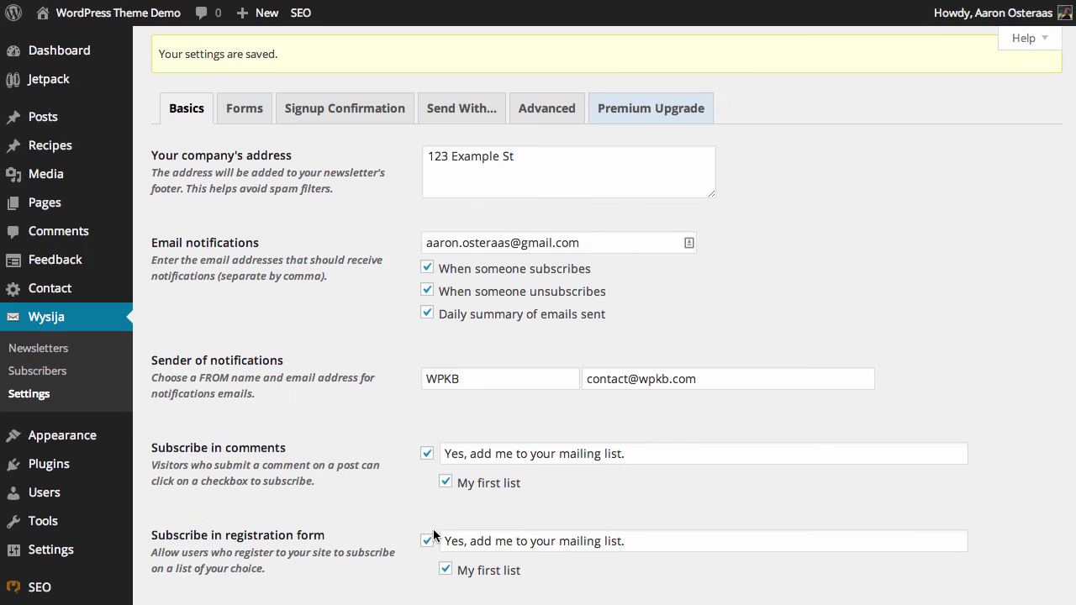